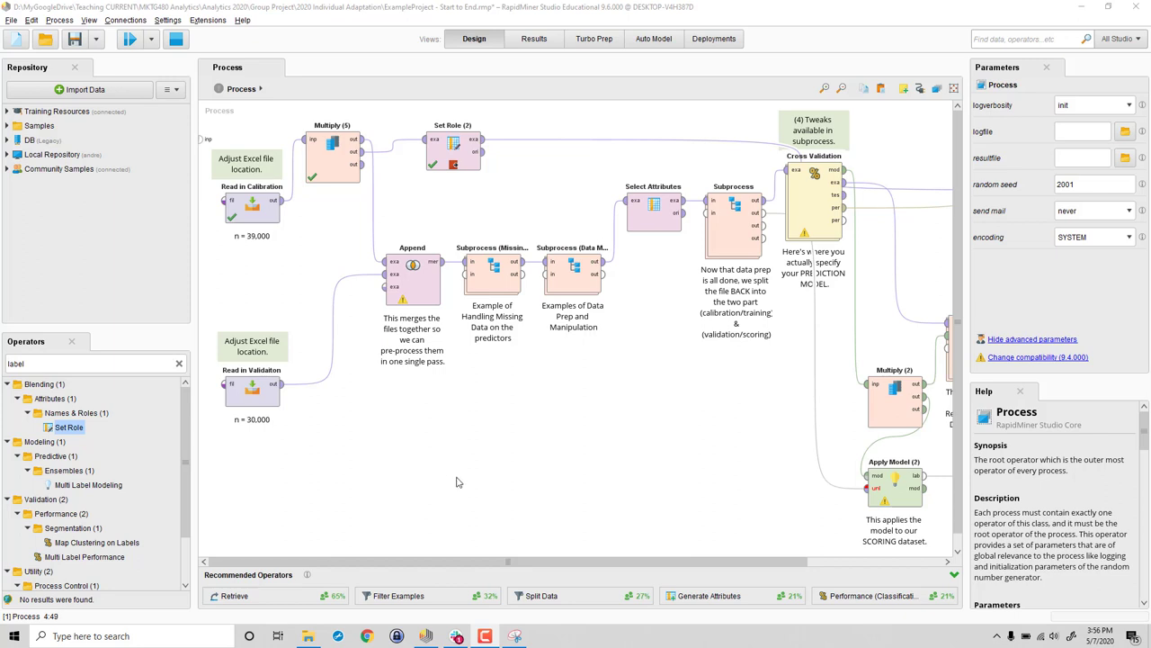
# Step: Set up Set Role (2) on DV_churndep with target role regular, branching off Multiply
pyautogui.moveTo(485, 636)
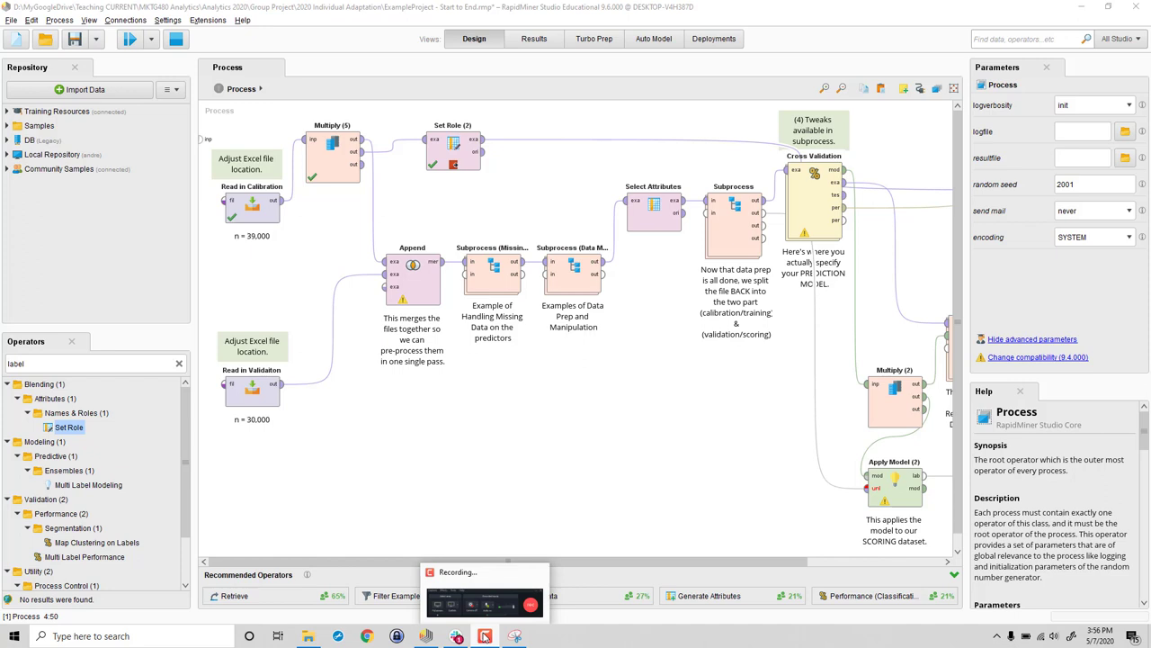
pyautogui.click(495, 581)
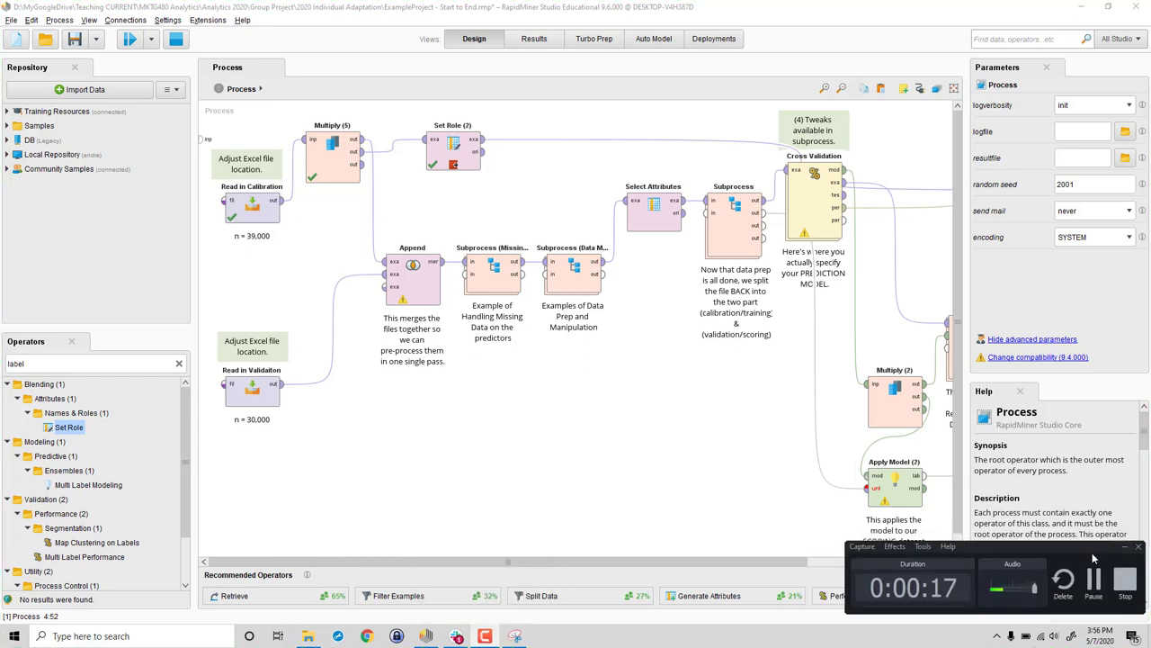
pyautogui.click(1123, 546)
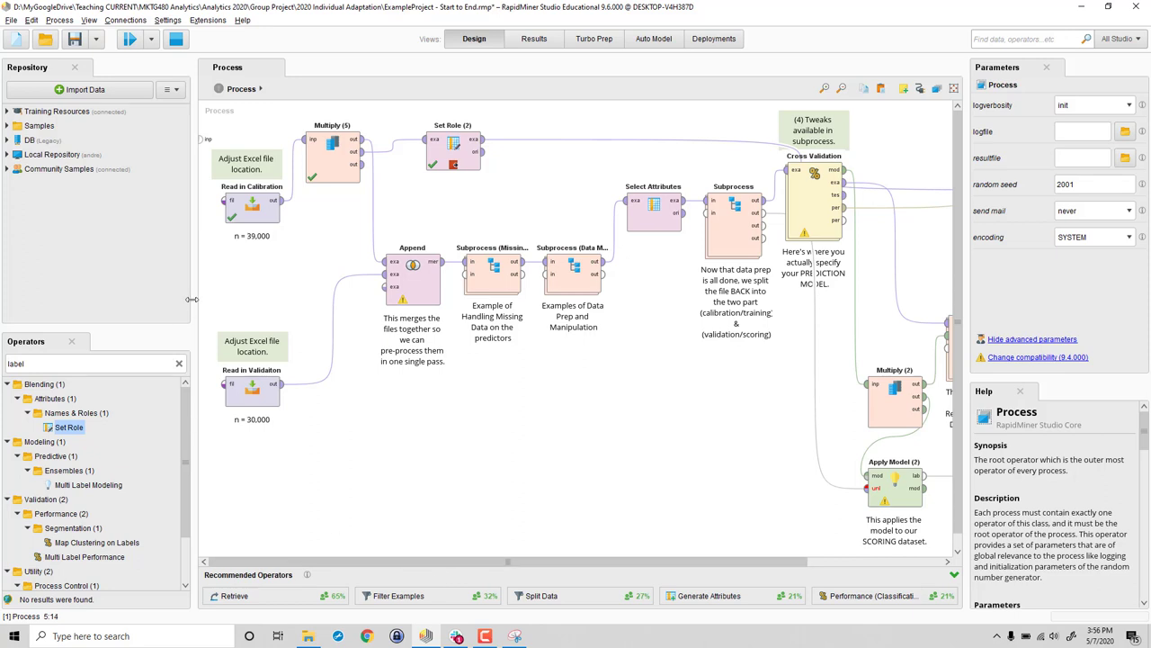
# Step: Widen the canvas and place Multiply (5) beside Read in Calibration, realigning Set Role (2)
pyautogui.moveTo(191, 299); pyautogui.dragTo(151, 299)
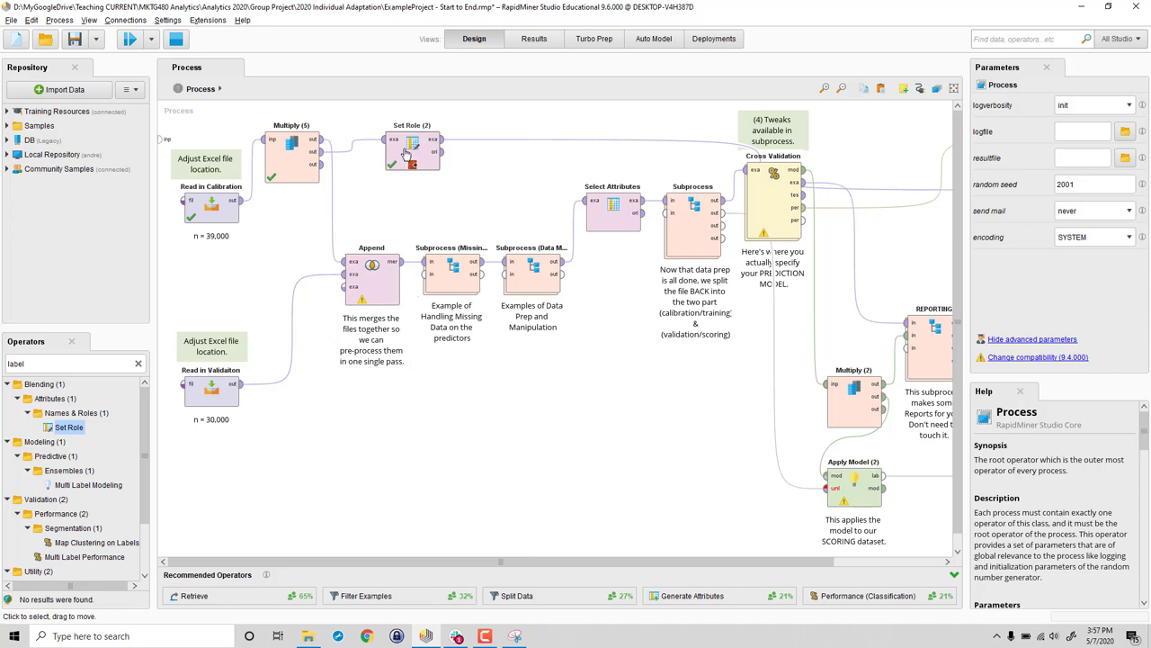
pyautogui.moveTo(406, 149); pyautogui.dragTo(447, 149)
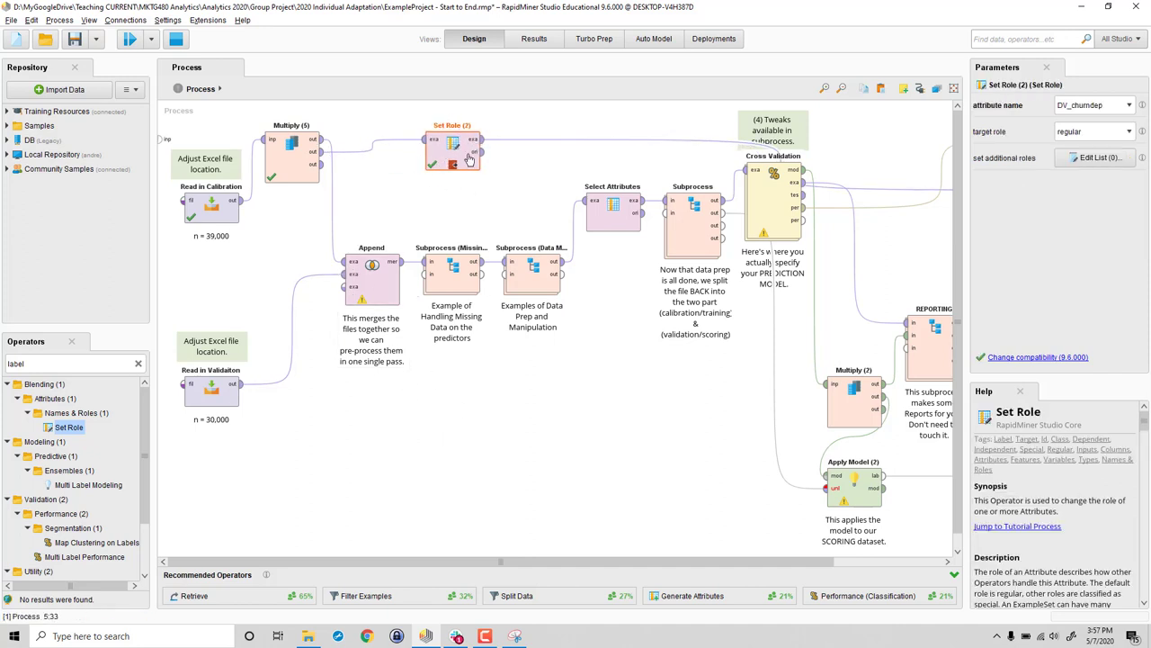
pyautogui.moveTo(303, 182); pyautogui.dragTo(343, 185)
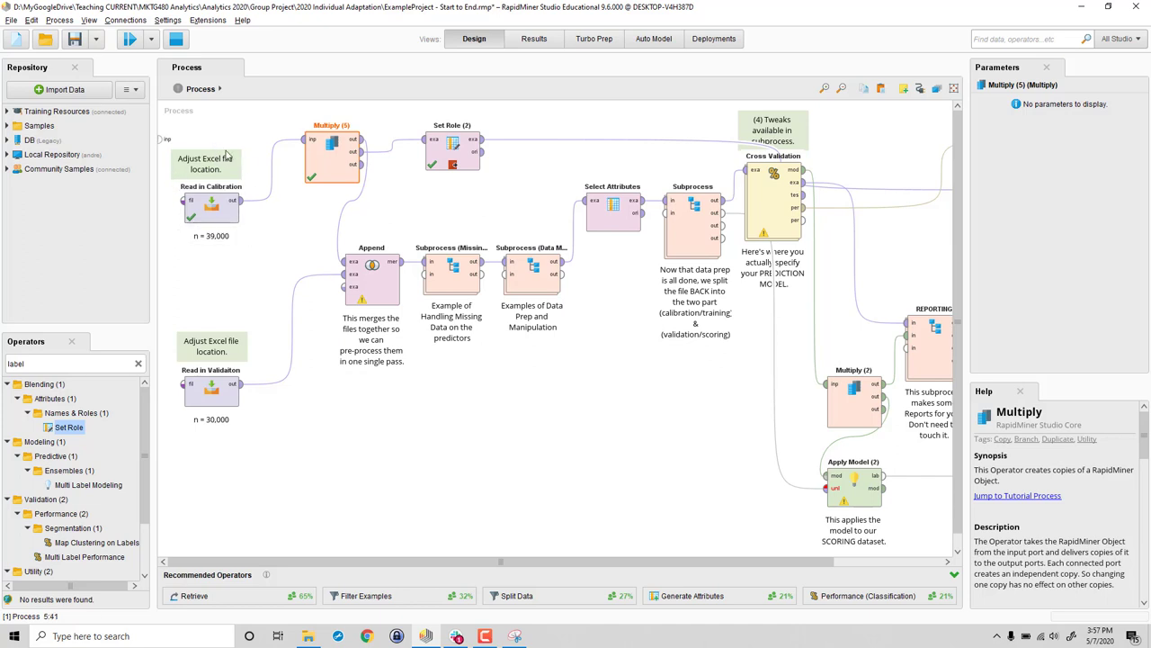
pyautogui.moveTo(332, 164); pyautogui.dragTo(305, 184)
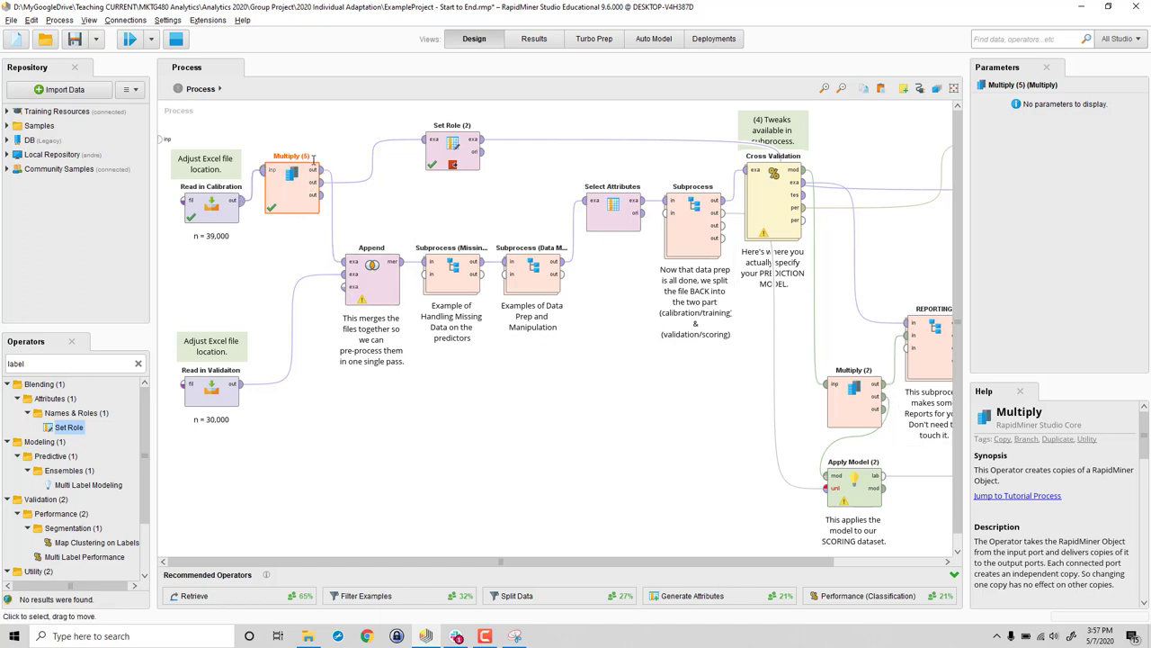
pyautogui.moveTo(455, 152); pyautogui.dragTo(416, 155)
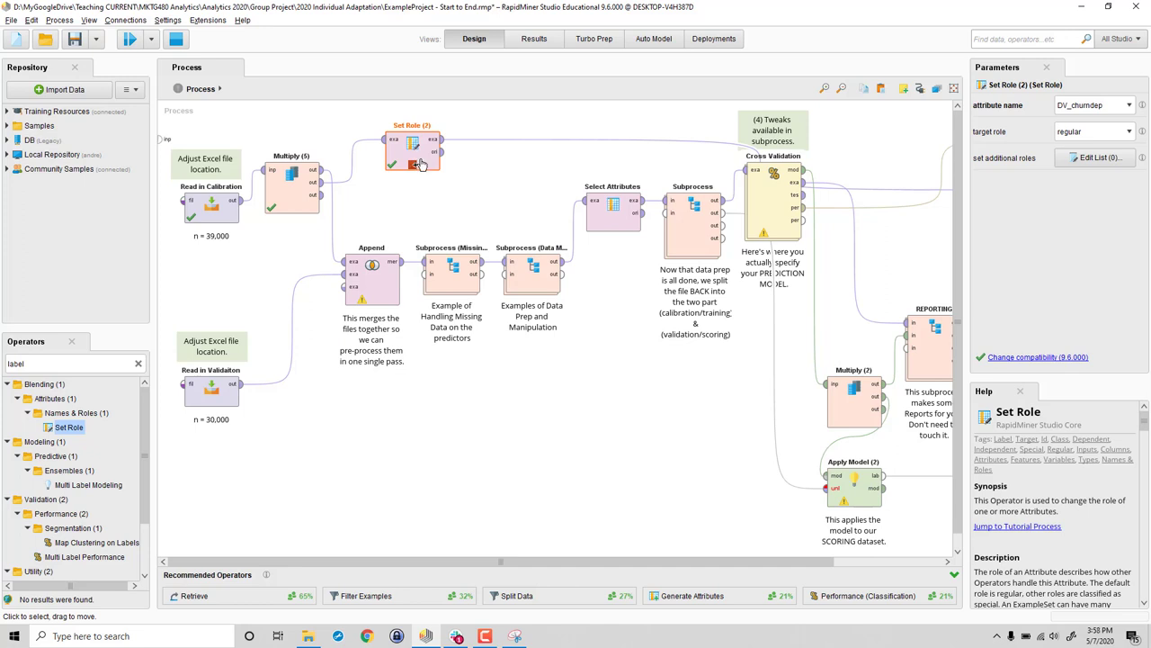
pyautogui.click(1129, 132)
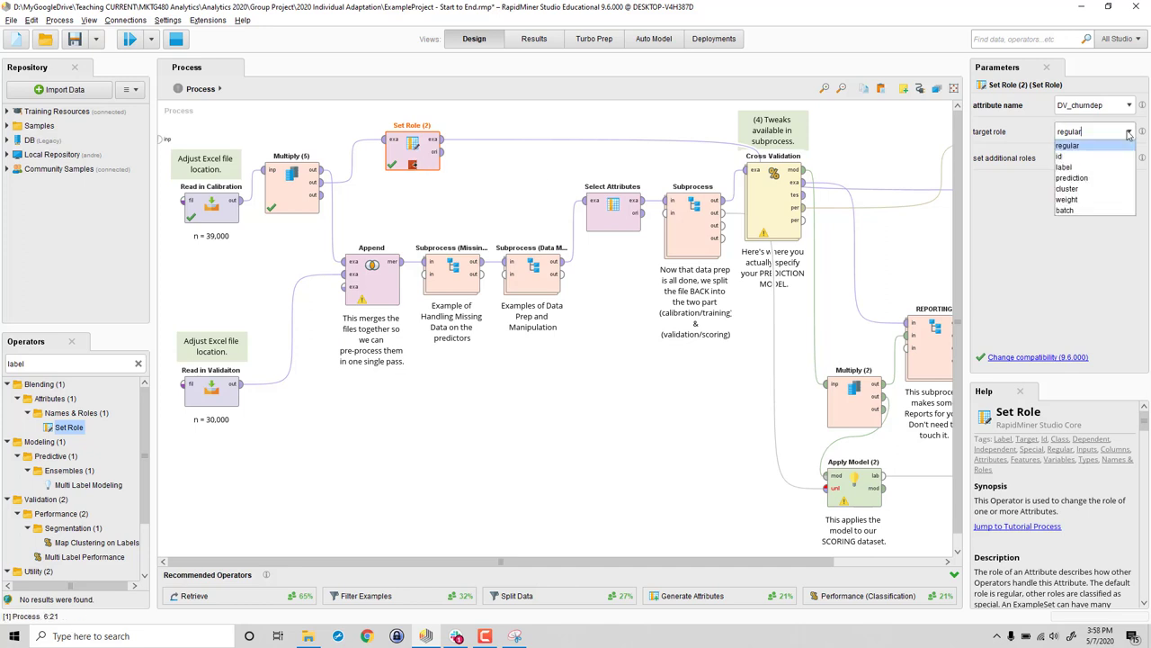
pyautogui.click(1086, 147)
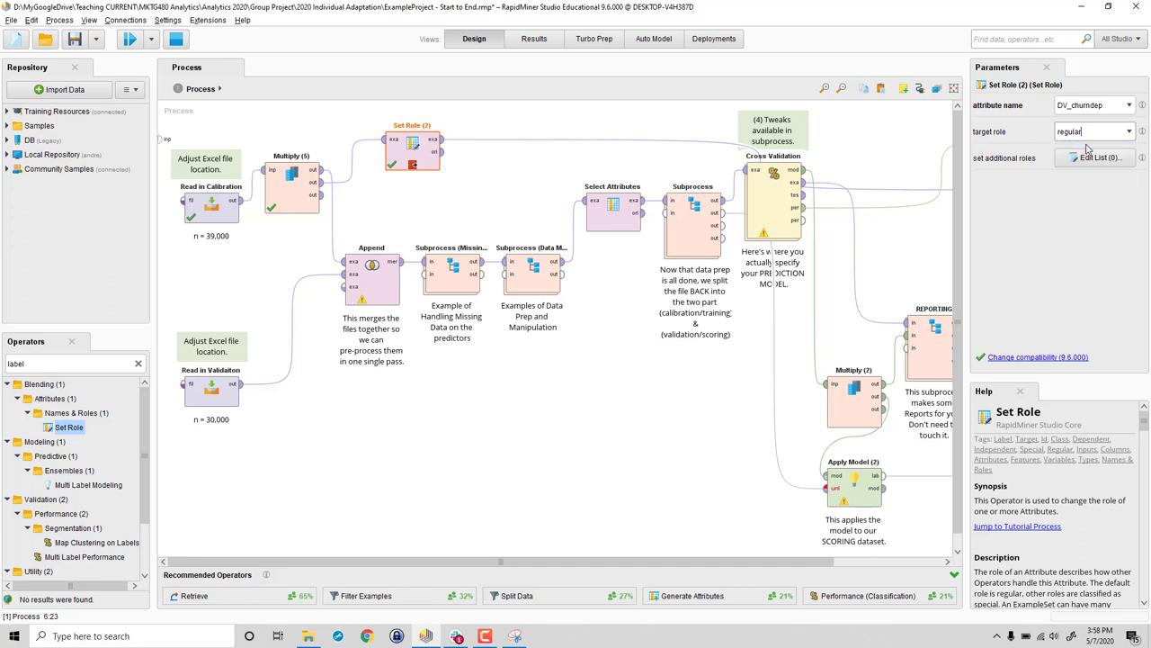
pyautogui.rightClick(414, 163)
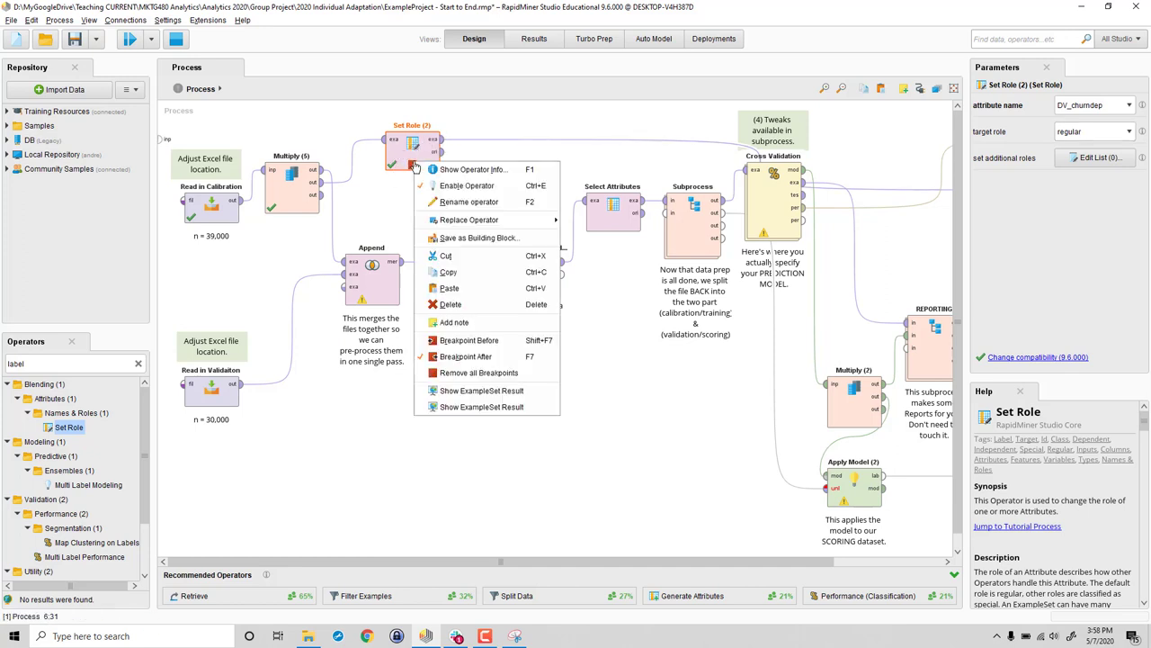
pyautogui.click(413, 166)
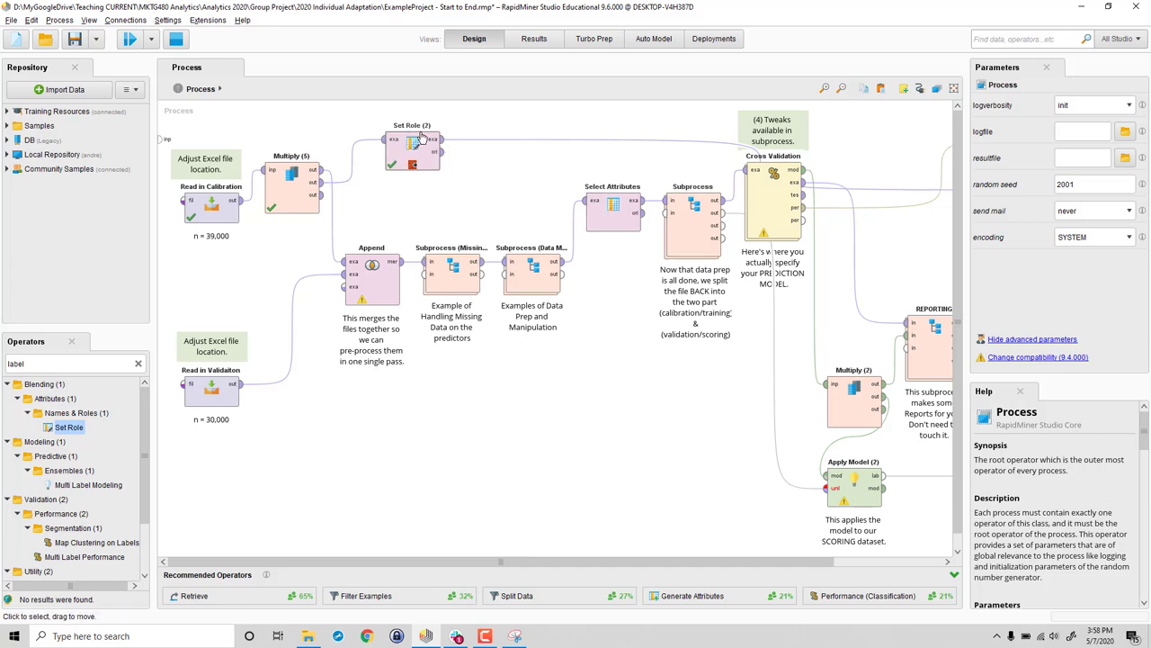
# Step: Run the process to get Set Role (2)'s 39,000-example ExampleSet in Results
pyautogui.click(129, 40)
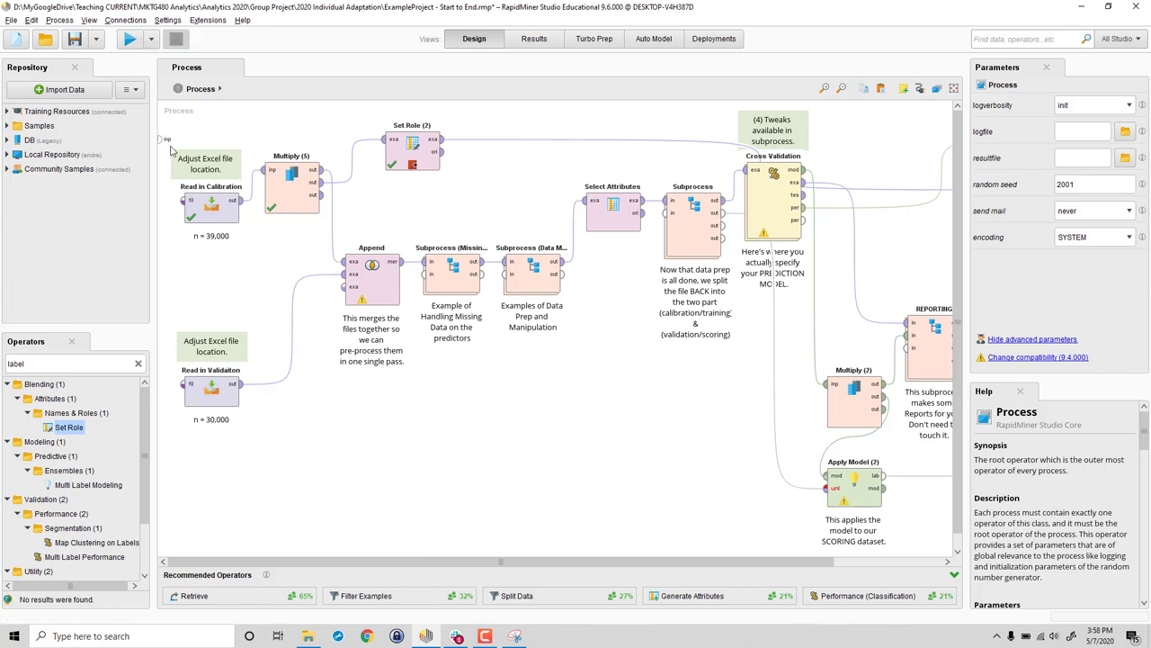
pyautogui.click(130, 41)
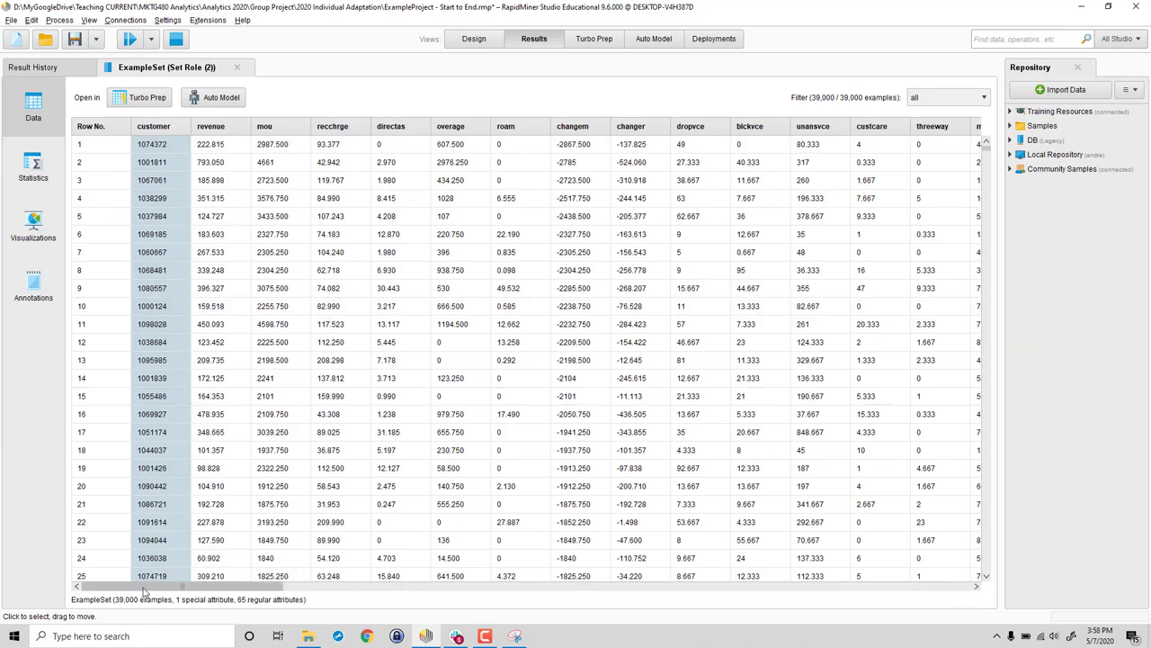
# Step: Scroll across the data table, then show per-attribute min, max and average statistics
pyautogui.moveTo(142, 590); pyautogui.dragTo(864, 625)
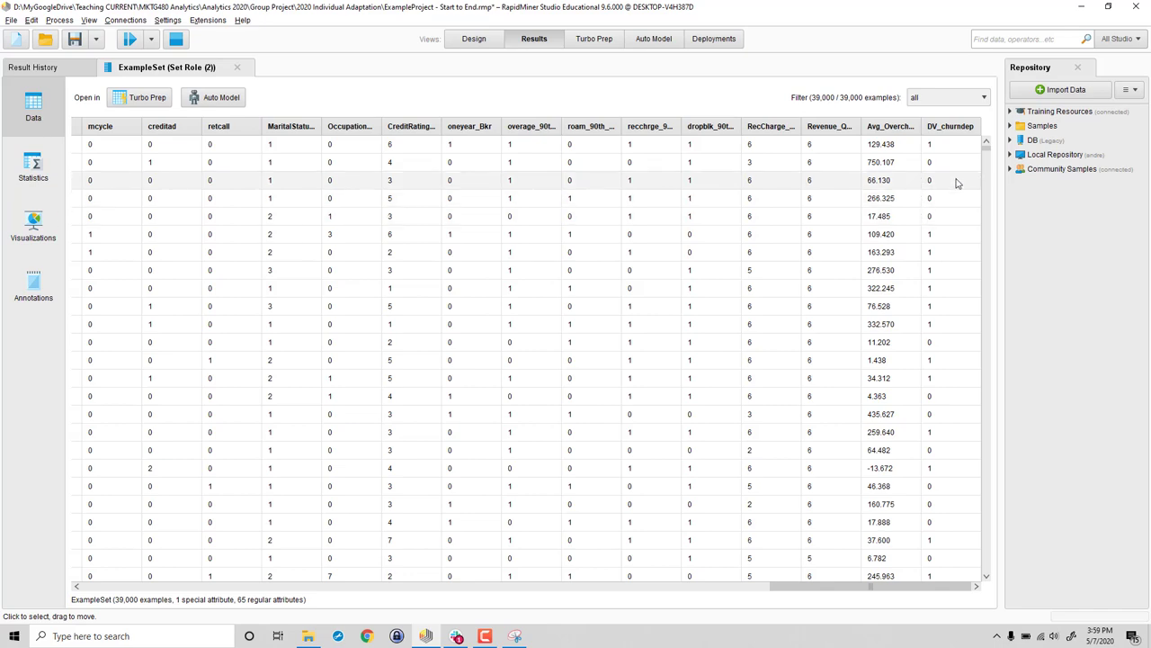
pyautogui.moveTo(824, 593); pyautogui.dragTo(135, 592)
pyautogui.click(32, 166)
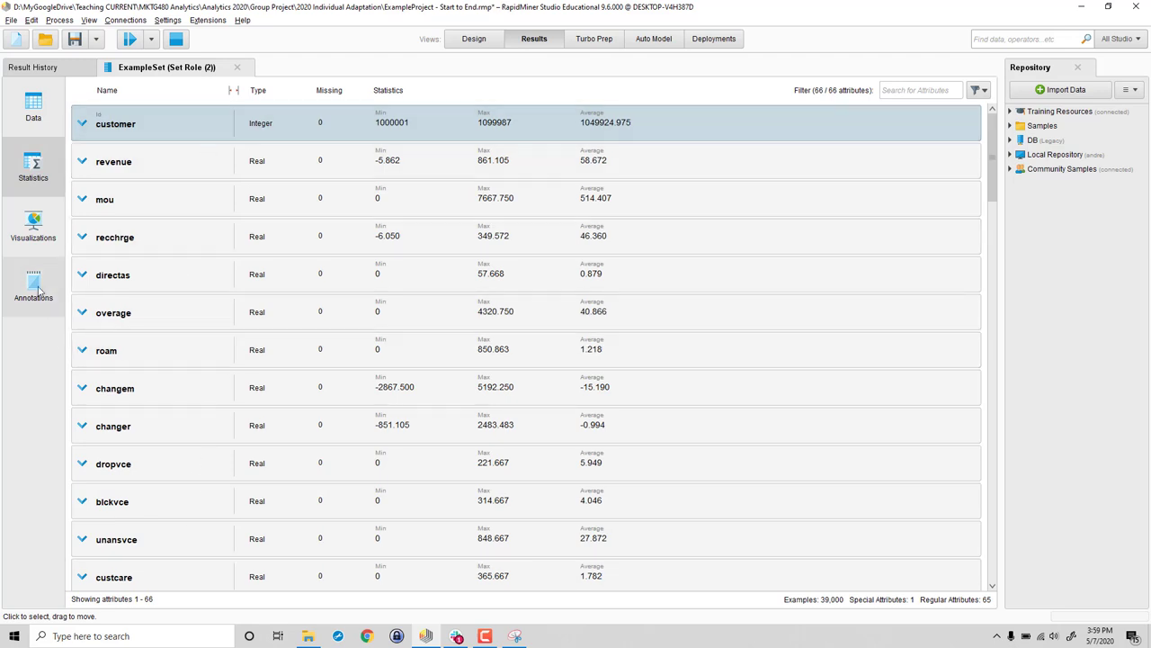
# Step: Replace the existing stacked plot with a new vertical bar chart in Visualizations
pyautogui.click(33, 228)
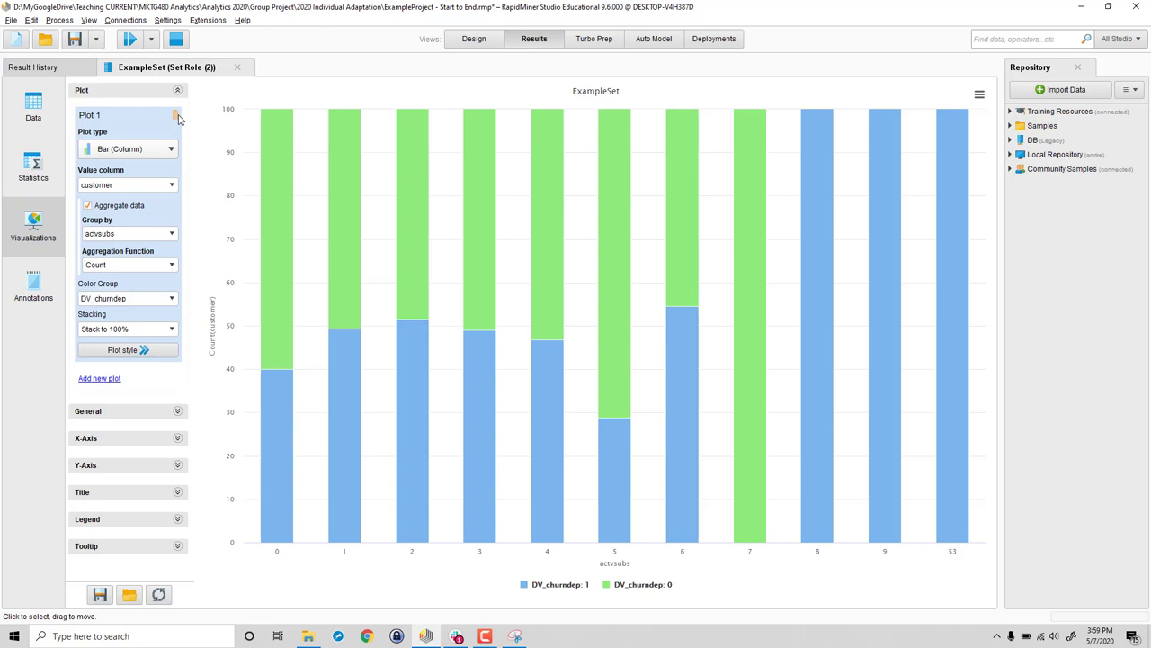
pyautogui.click(176, 117)
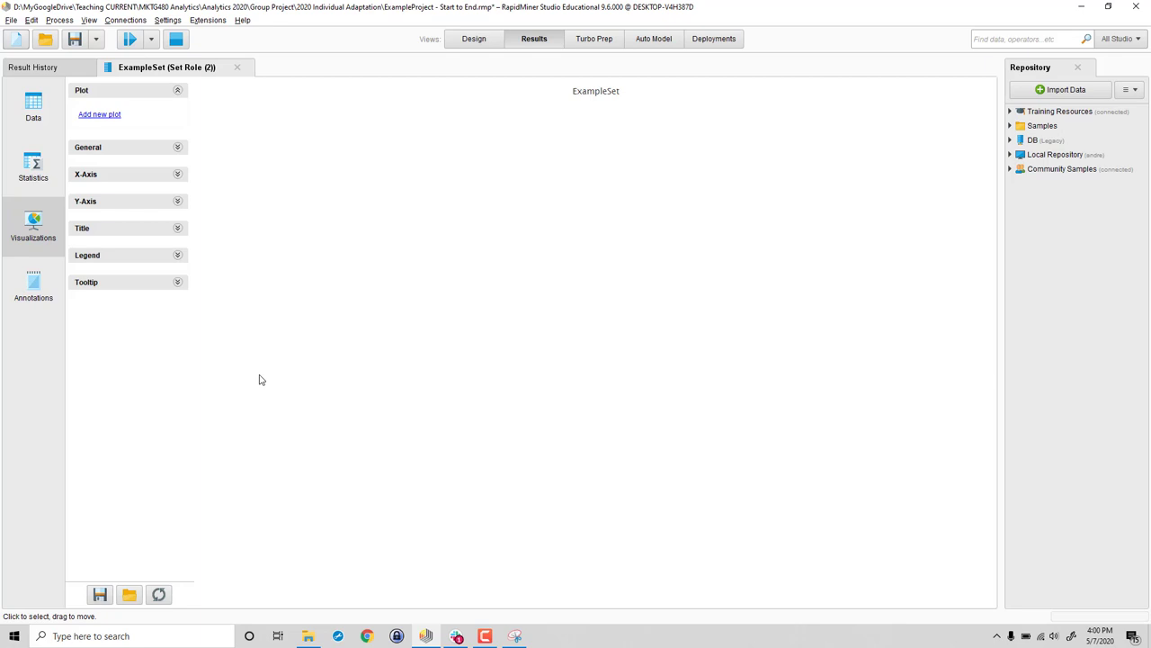
pyautogui.click(97, 115)
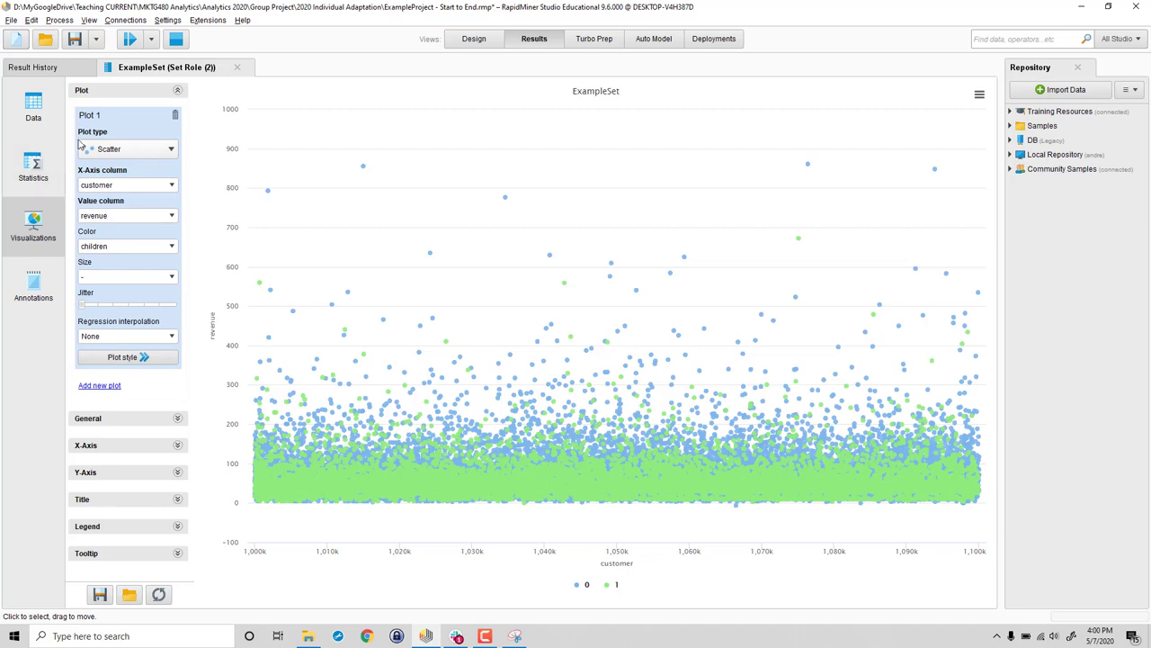
pyautogui.click(170, 151)
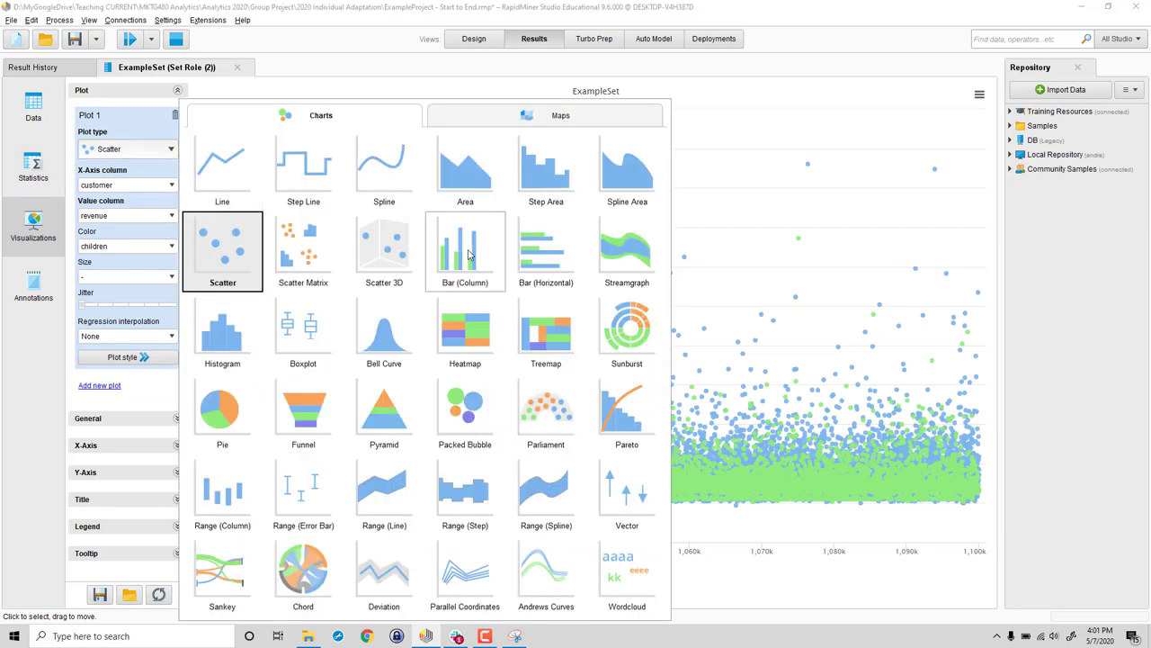
pyautogui.click(467, 255)
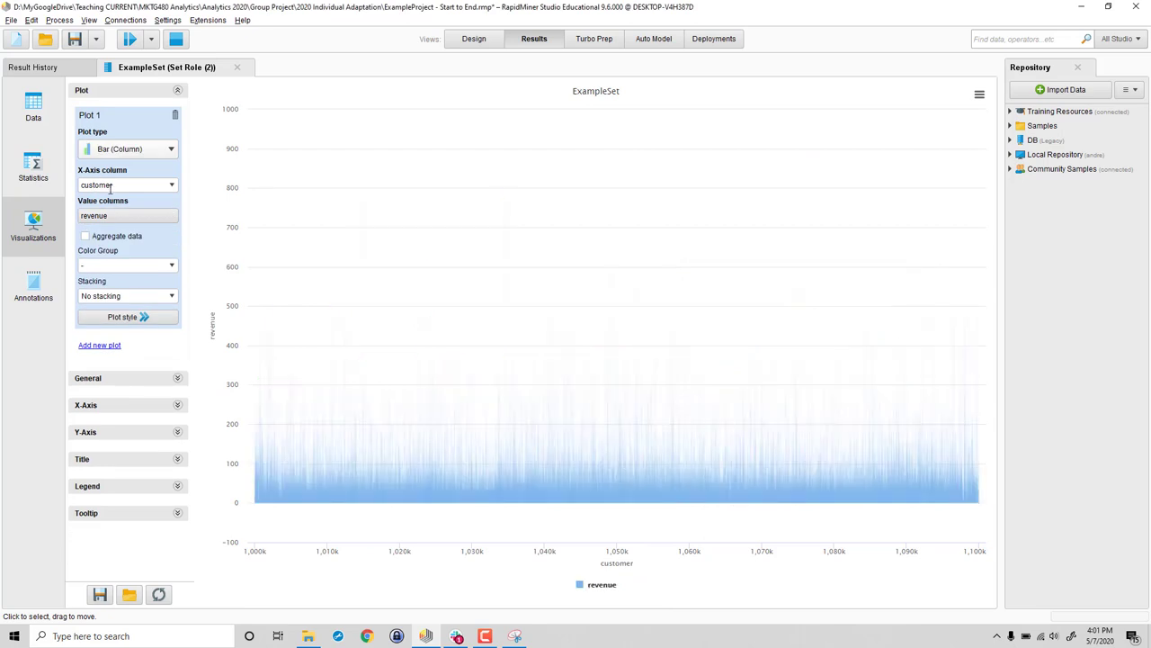
# Step: Colour the bars by DV_churndep, stack them to 100%, and enable data aggregation
pyautogui.click(137, 265)
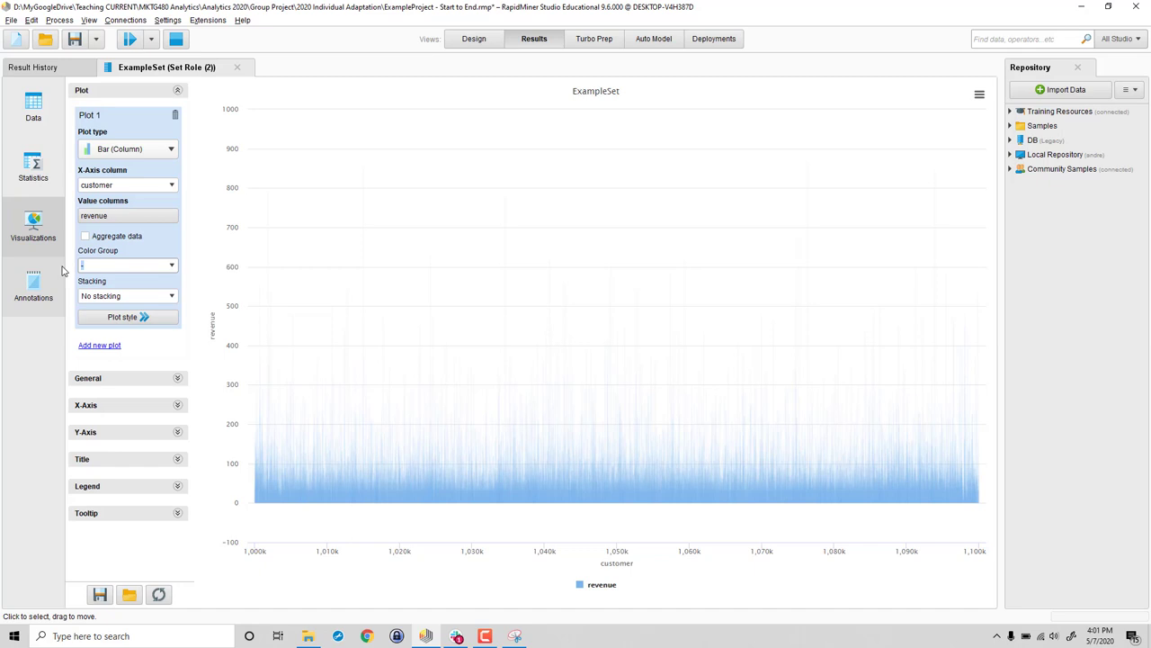
pyautogui.write('DV_churndep')
pyautogui.click(142, 264)
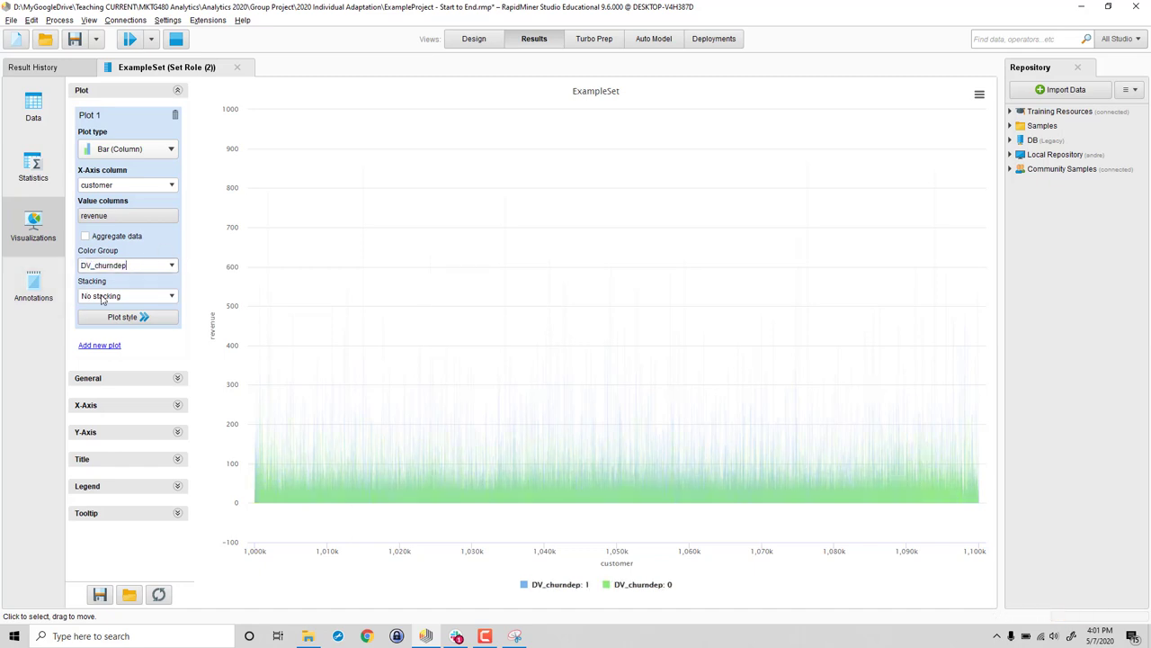
pyautogui.click(140, 297)
pyautogui.click(122, 331)
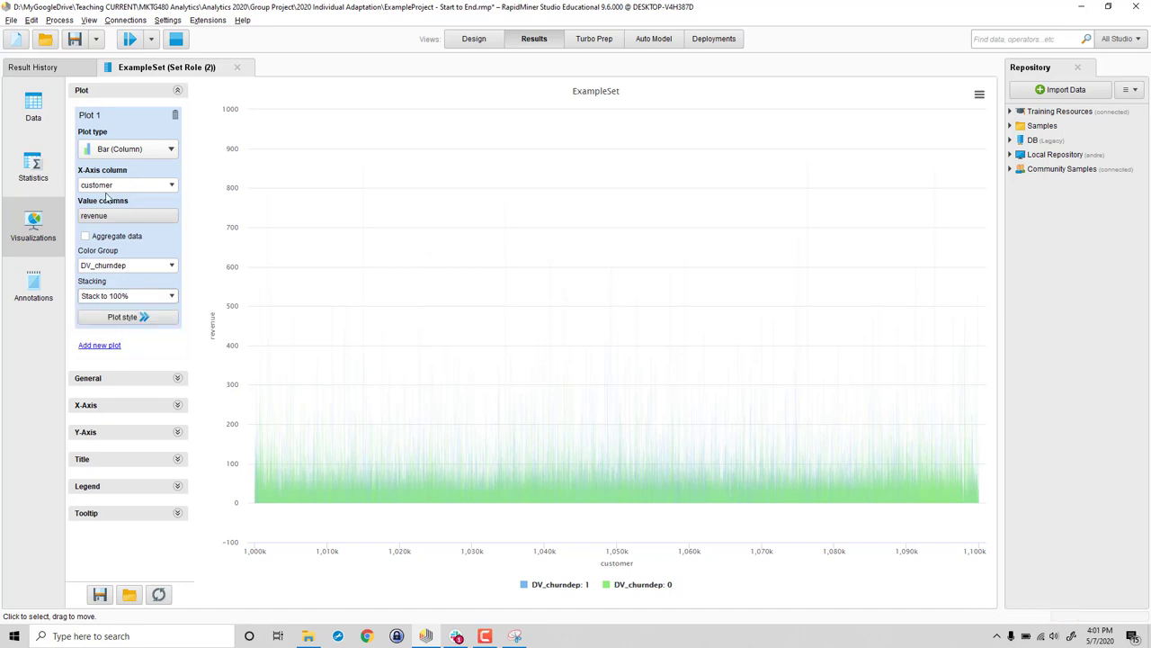
pyautogui.click(515, 636)
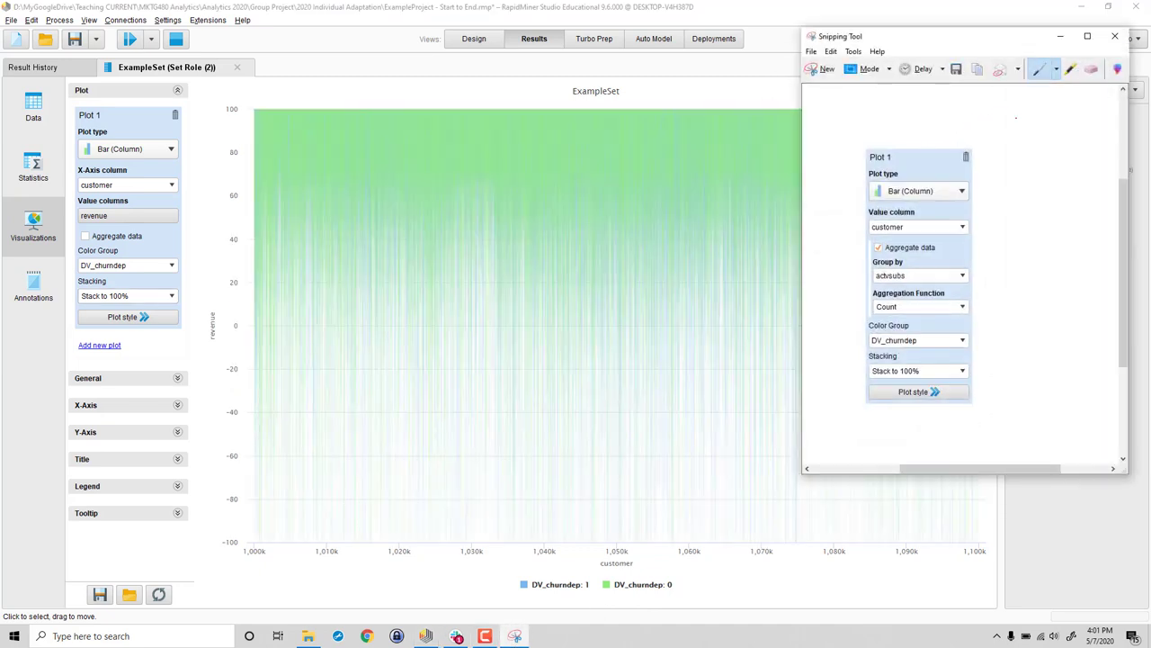
pyautogui.click(1060, 36)
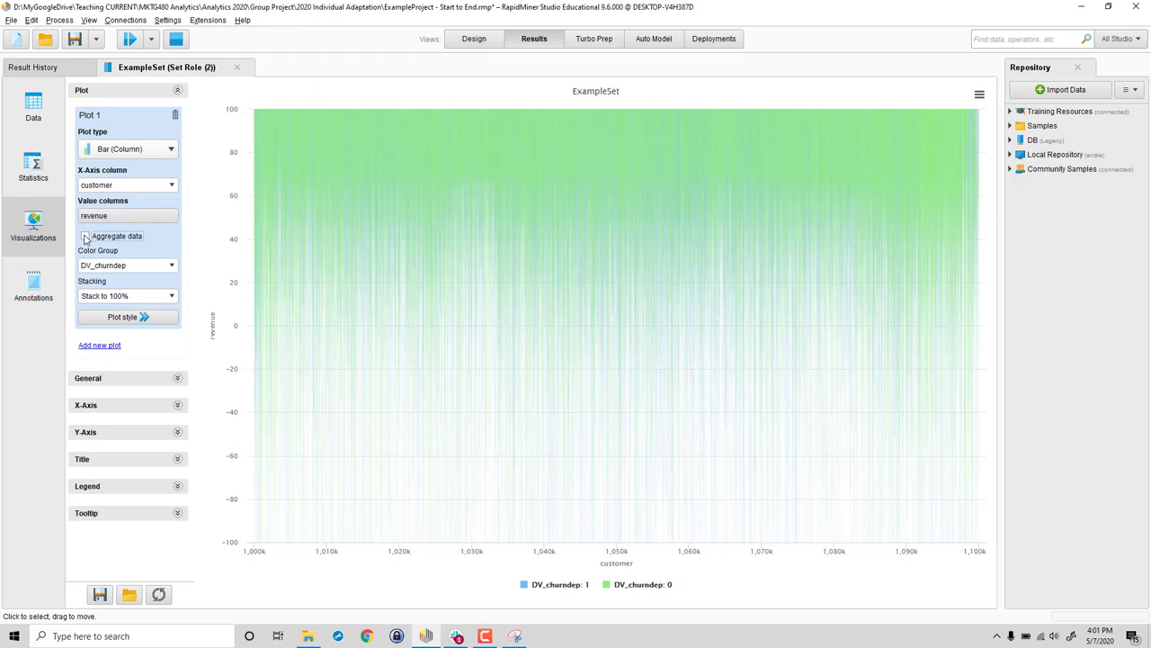
pyautogui.click(86, 236)
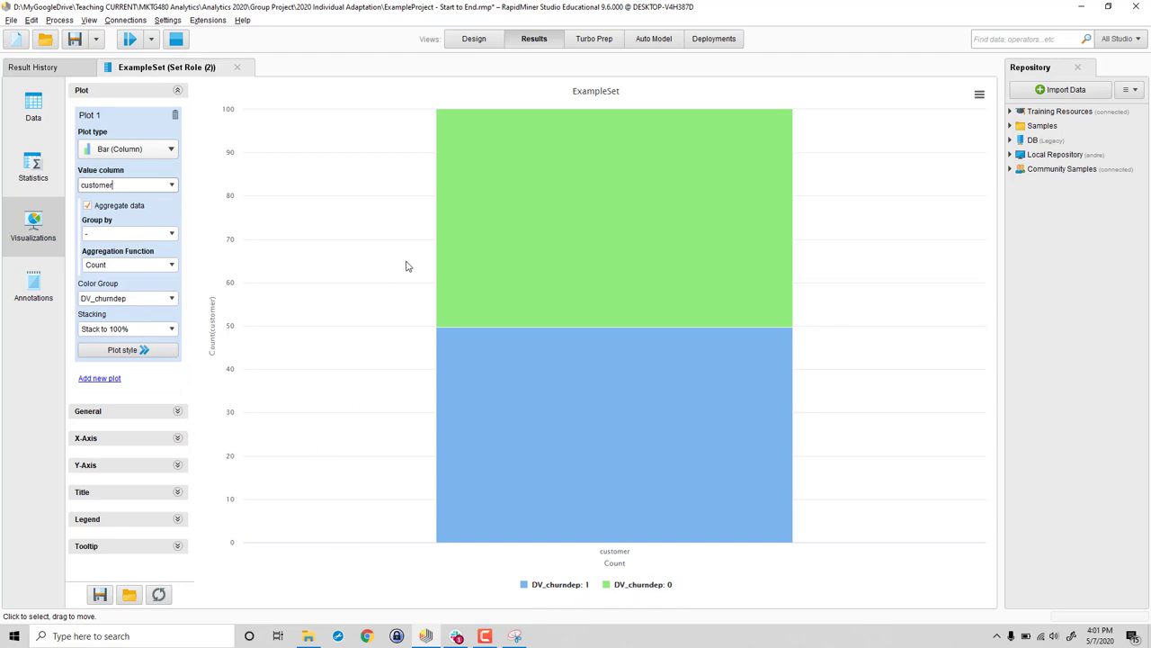
pyautogui.moveTo(542, 265)
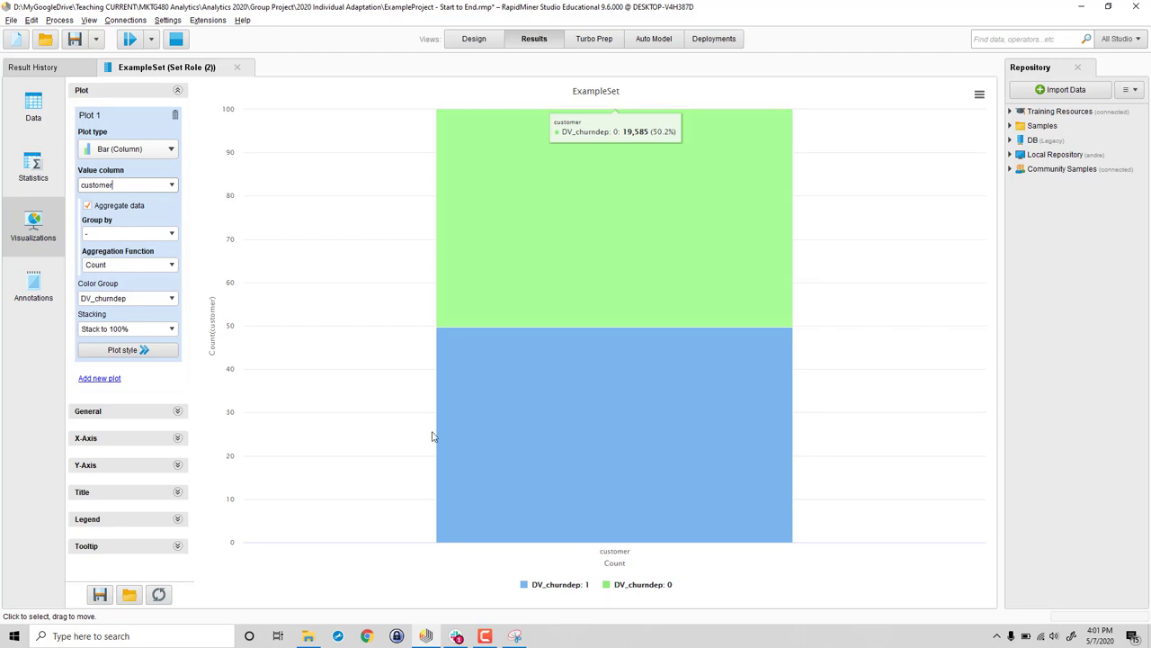
pyautogui.moveTo(586, 425)
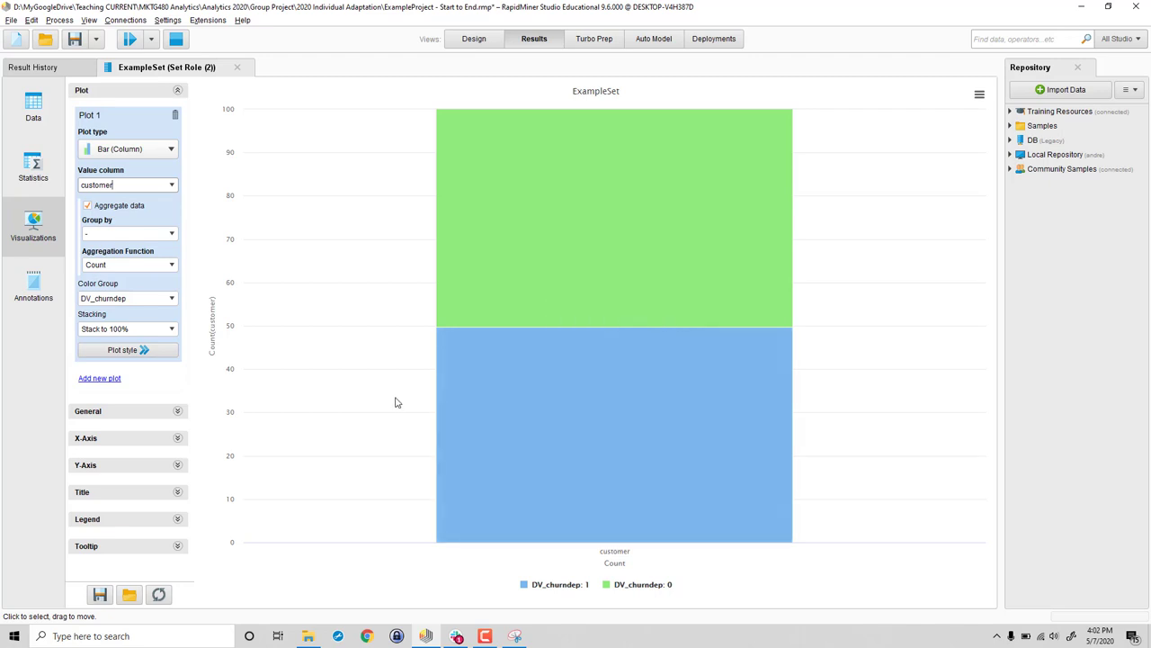
# Step: Group the chart's bars by the actvsubs attribute
pyautogui.moveTo(763, 390)
pyautogui.click(110, 234)
pyautogui.click(171, 235)
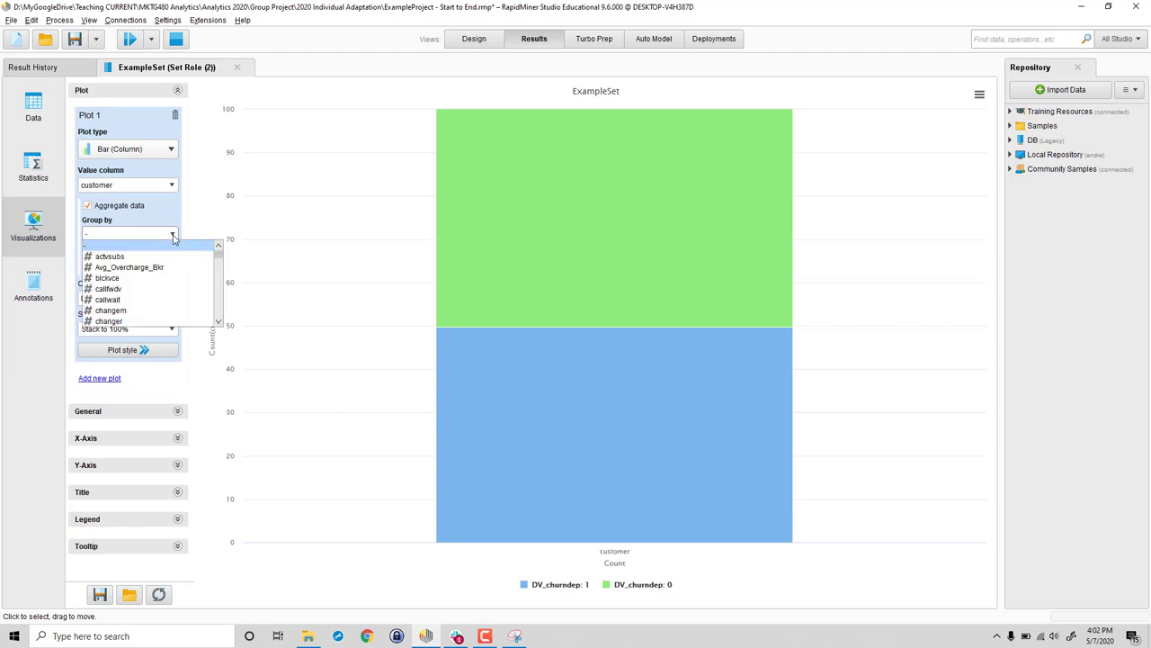
pyautogui.click(110, 256)
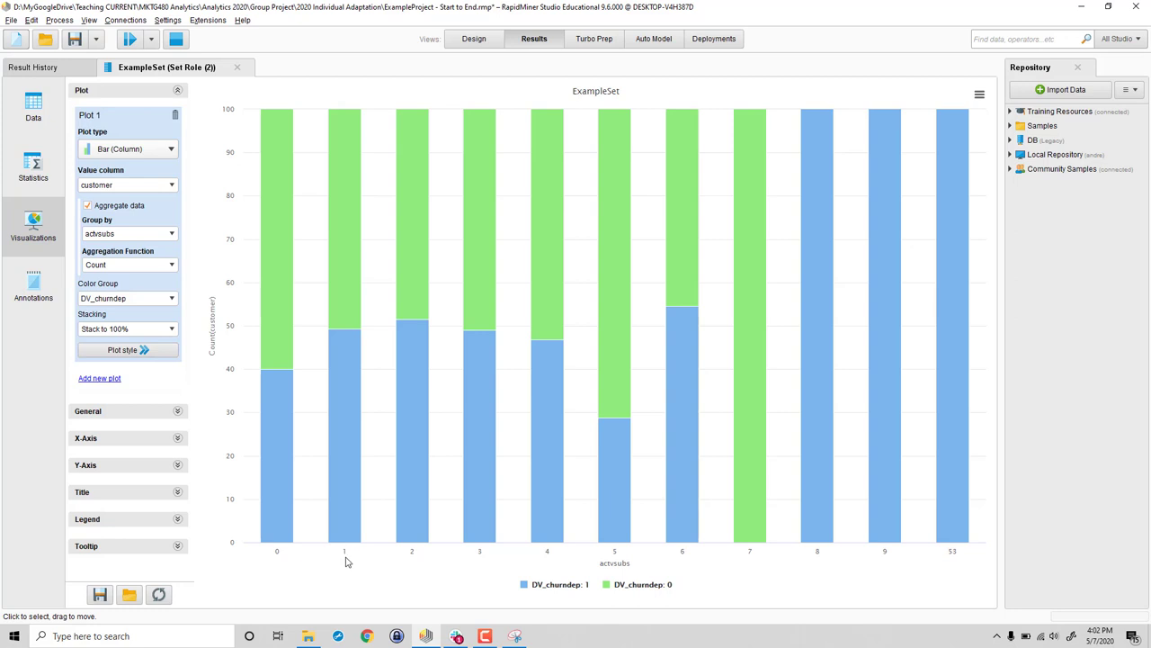
pyautogui.moveTo(334, 457)
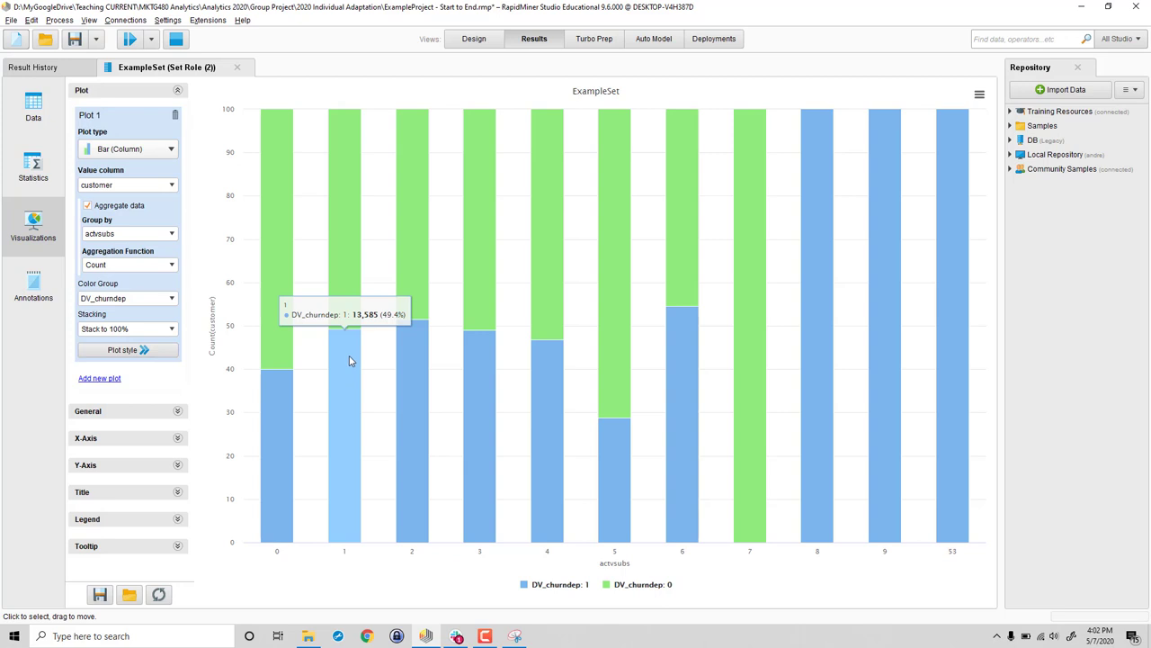
pyautogui.moveTo(357, 255)
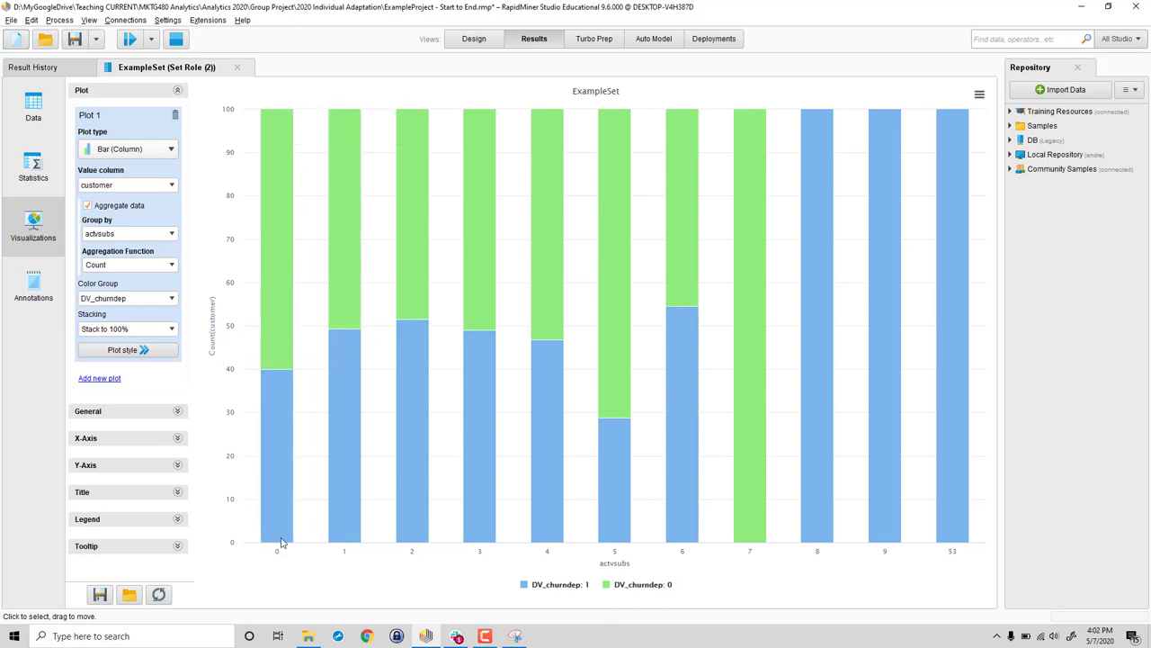
pyautogui.moveTo(281, 462)
pyautogui.moveTo(753, 479)
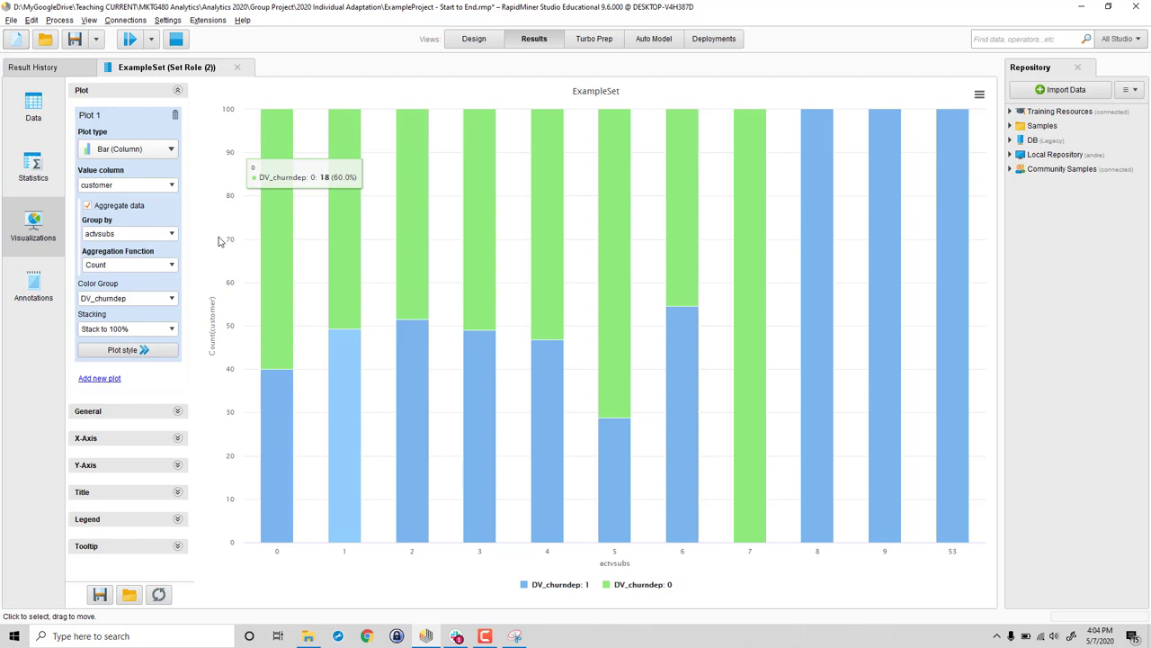
# Step: Switch the grouping column to eqpdays and re-enable aggregation counting customers
pyautogui.click(172, 186)
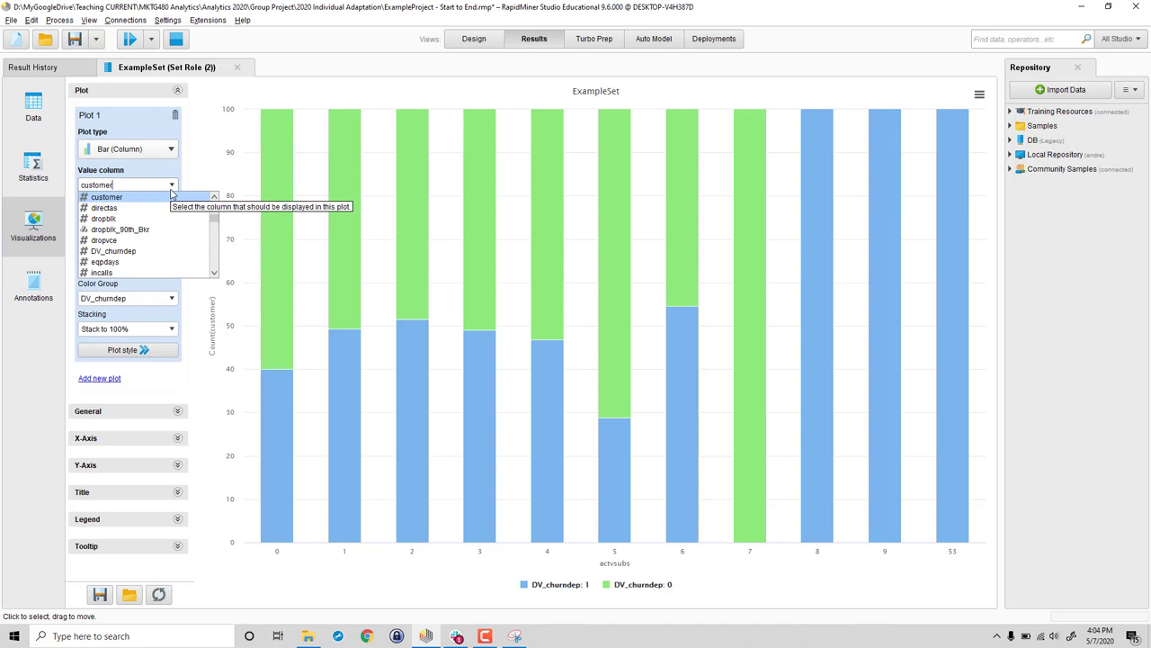
pyautogui.click(214, 274)
pyautogui.click(214, 273)
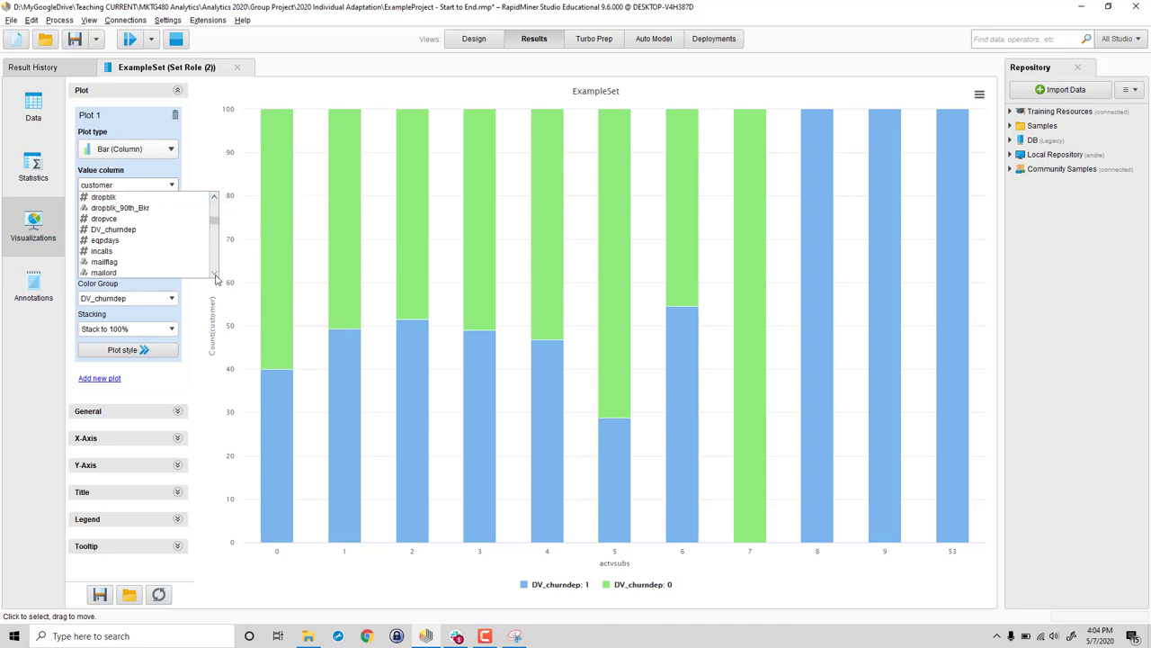
pyautogui.click(105, 240)
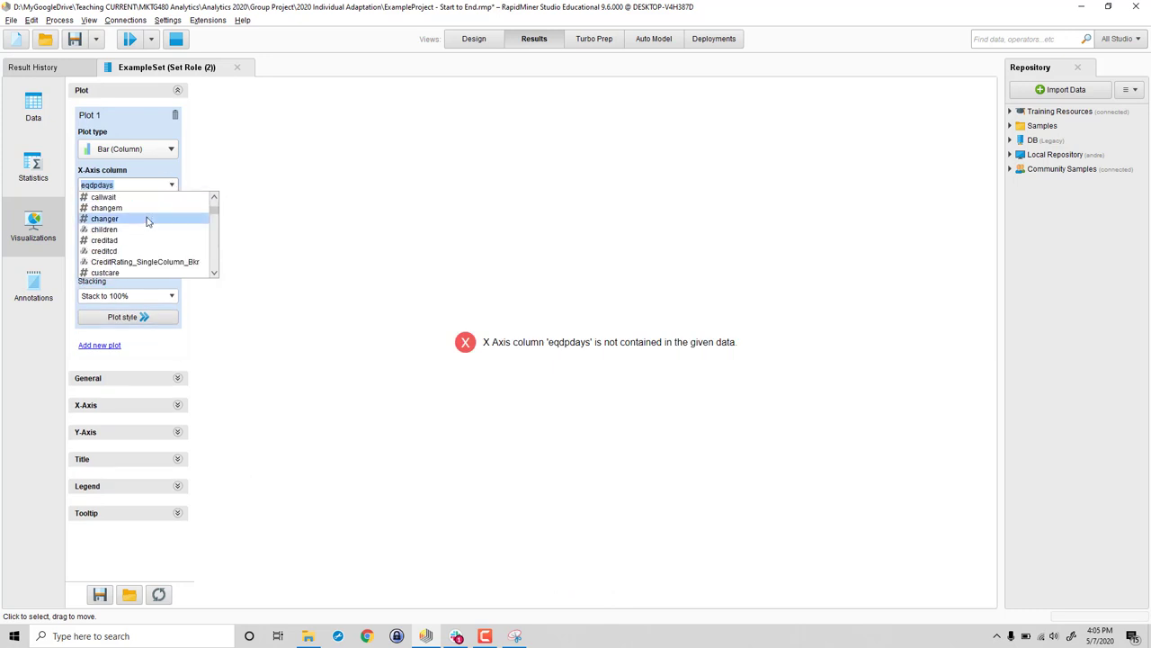
pyautogui.scroll(-2, 146, 221)
pyautogui.scroll(2, 134, 229)
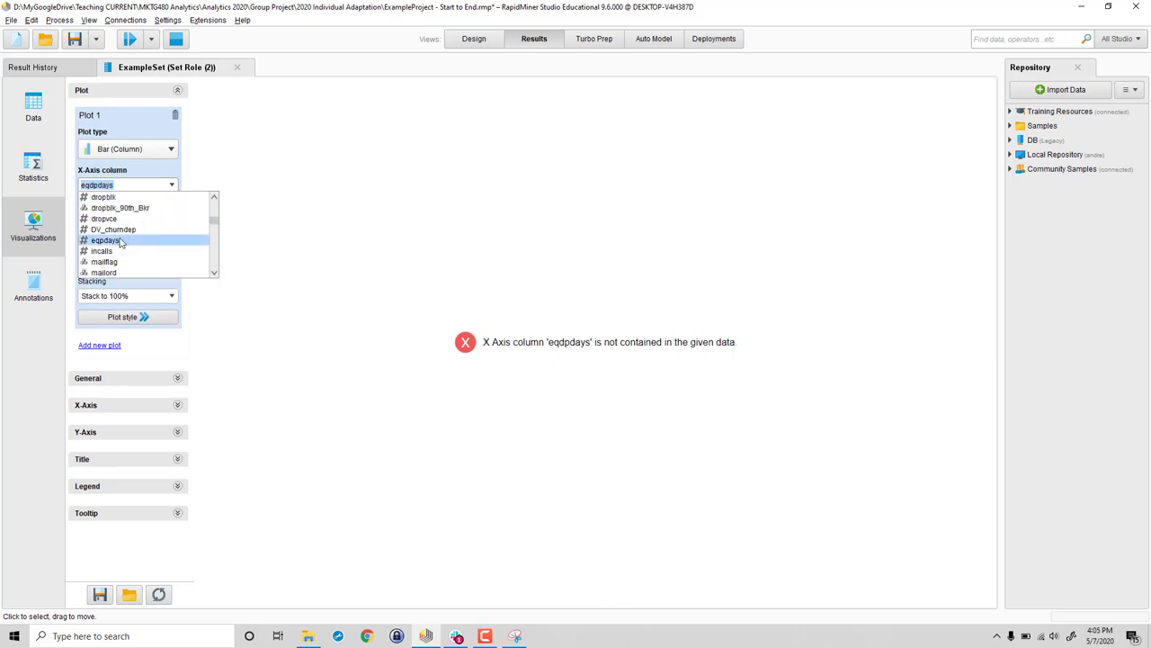
pyautogui.click(122, 241)
pyautogui.click(91, 235)
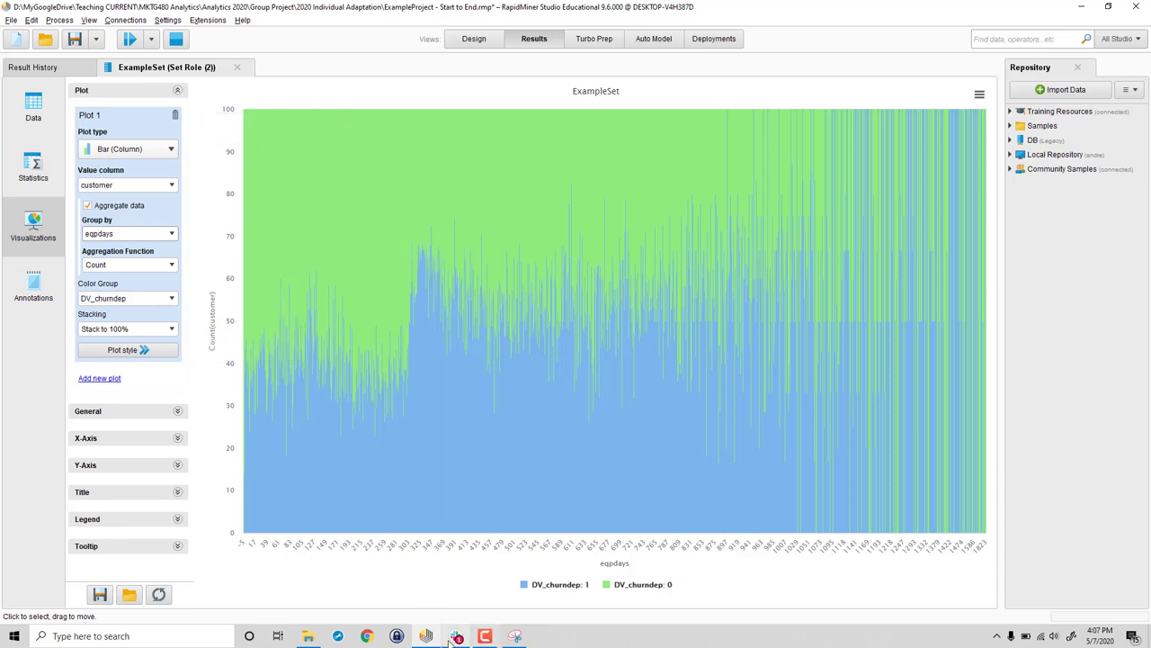
pyautogui.moveTo(451, 640)
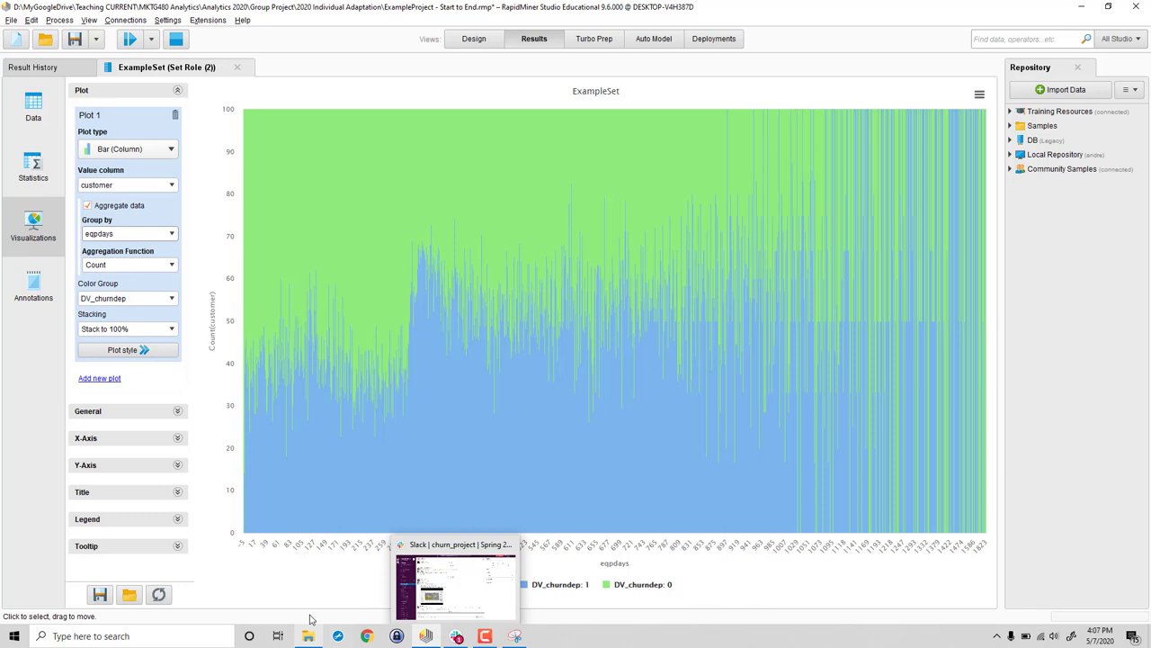